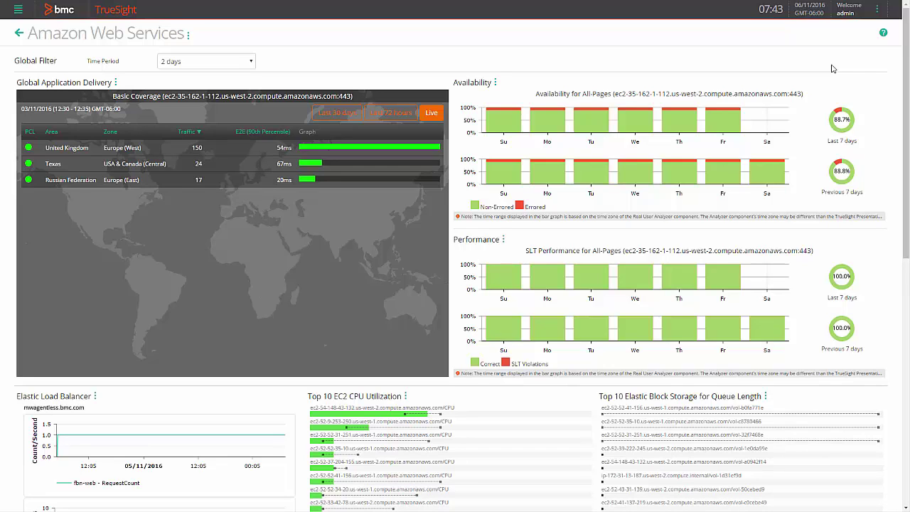
# Preview Thursday's availability drill-down options, then scroll down to the two-event Event List
pyautogui.click(679, 113)
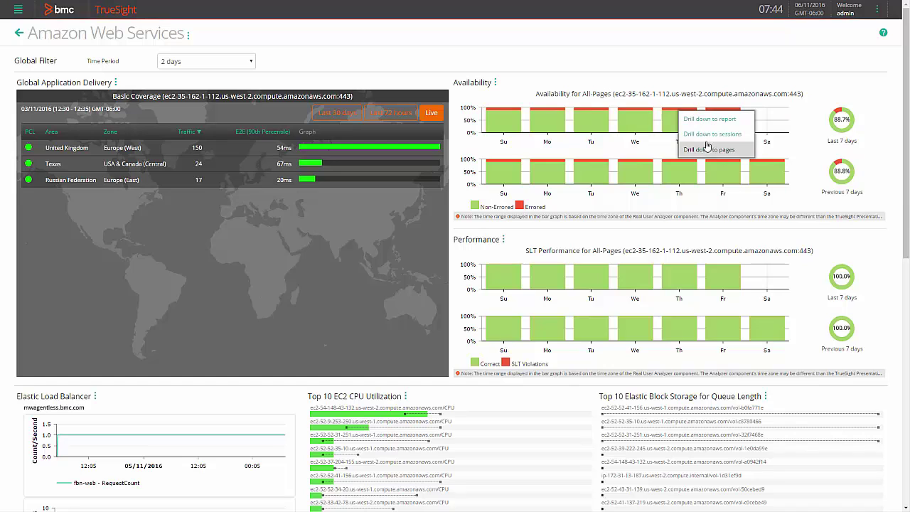
pyautogui.click(719, 63)
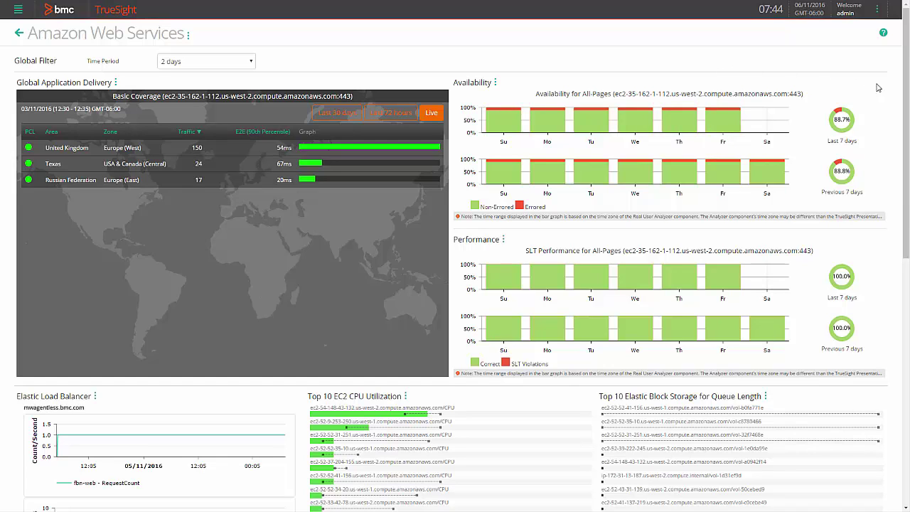
pyautogui.moveTo(906, 91); pyautogui.dragTo(897, 197)
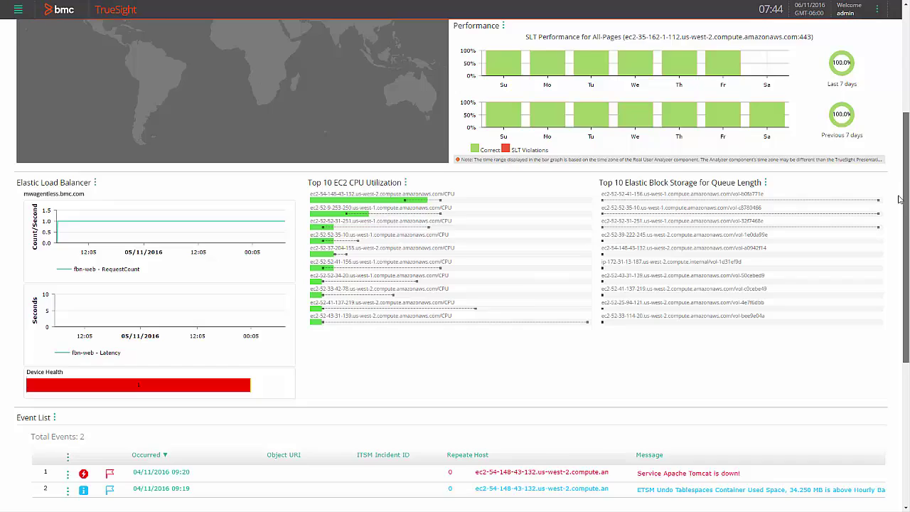
pyautogui.moveTo(897, 197); pyautogui.dragTo(901, 226)
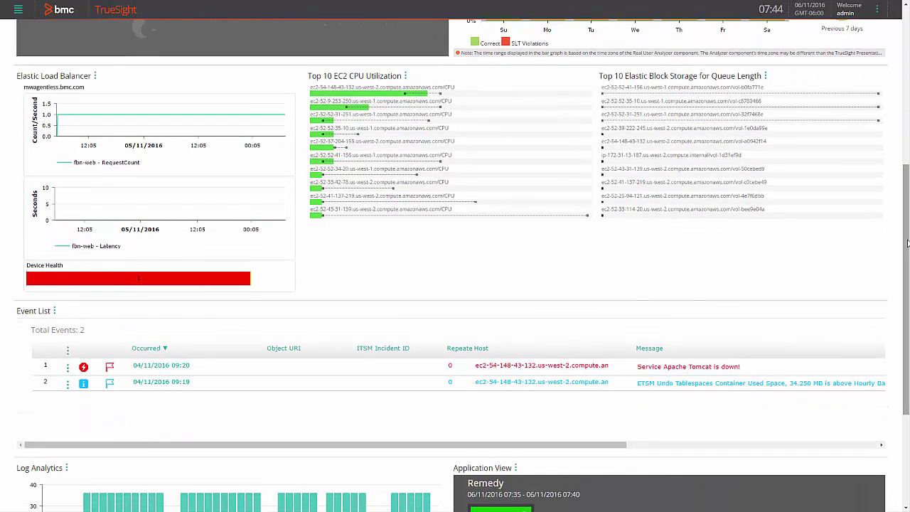
pyautogui.moveTo(906, 243); pyautogui.dragTo(907, 263)
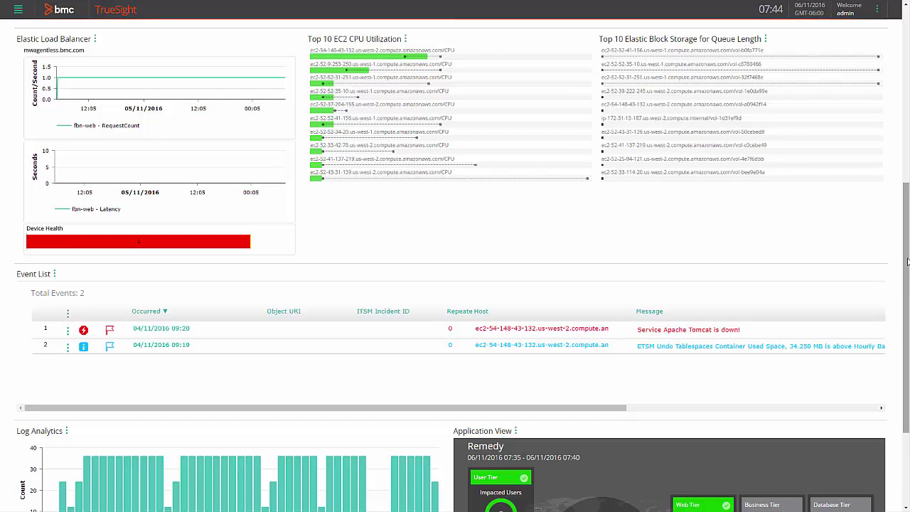
pyautogui.moveTo(906, 262); pyautogui.dragTo(907, 413)
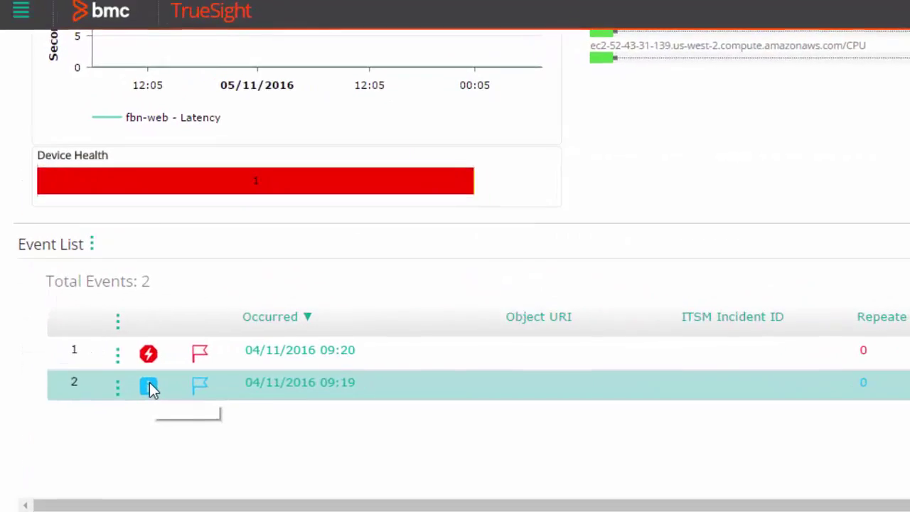
# From the second event's EC2 device page, open Monitor Details for vol-a0942f14 VolumeQueueLength
pyautogui.click(83, 202)
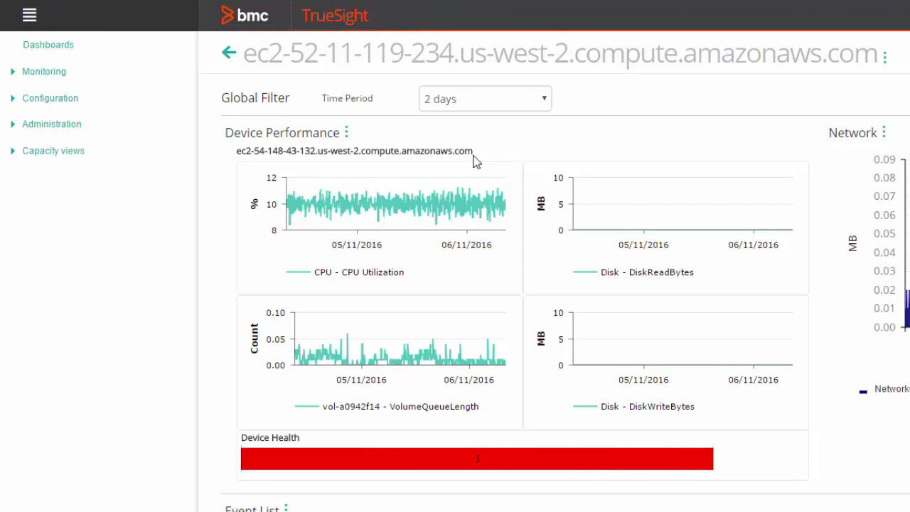
pyautogui.moveTo(482, 349)
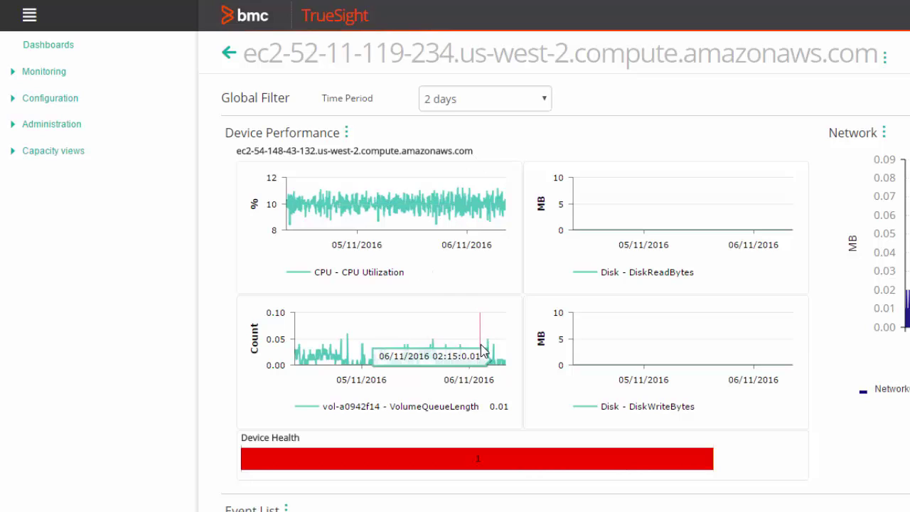
pyautogui.moveTo(483, 350); pyautogui.dragTo(453, 321)
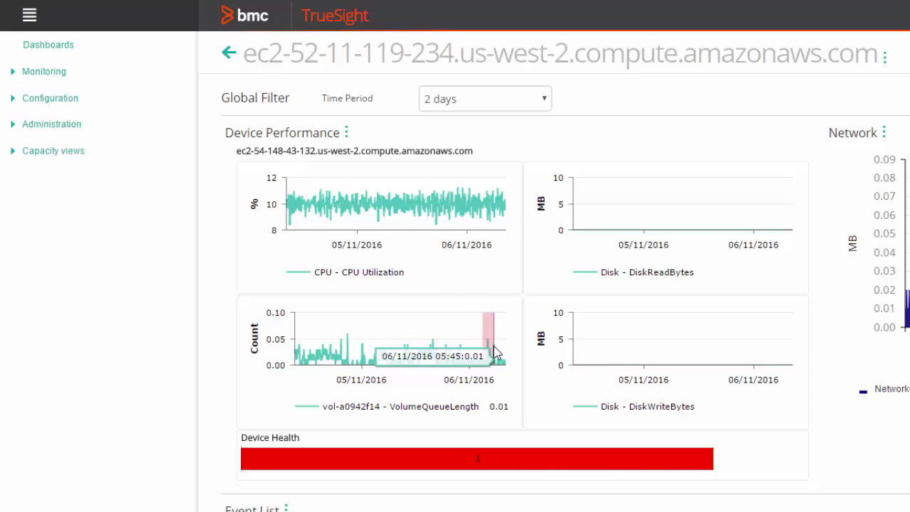
pyautogui.click(453, 321)
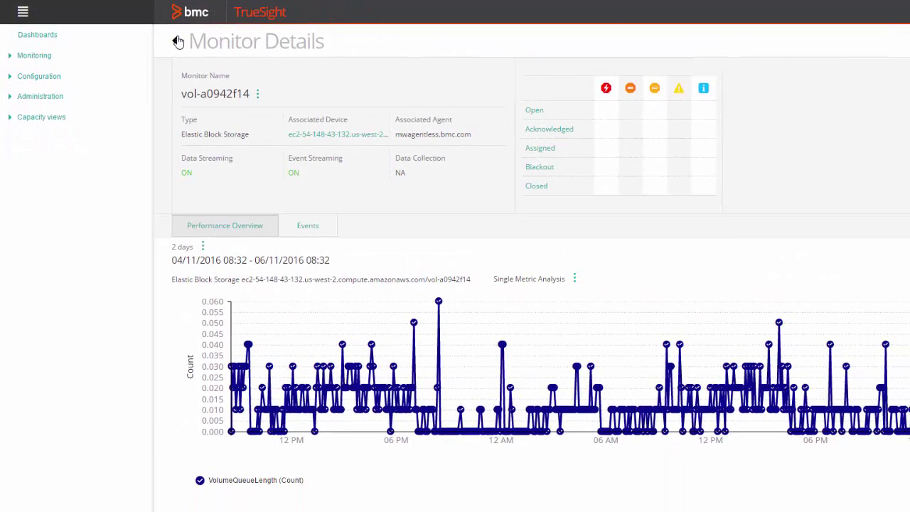
pyautogui.click(178, 42)
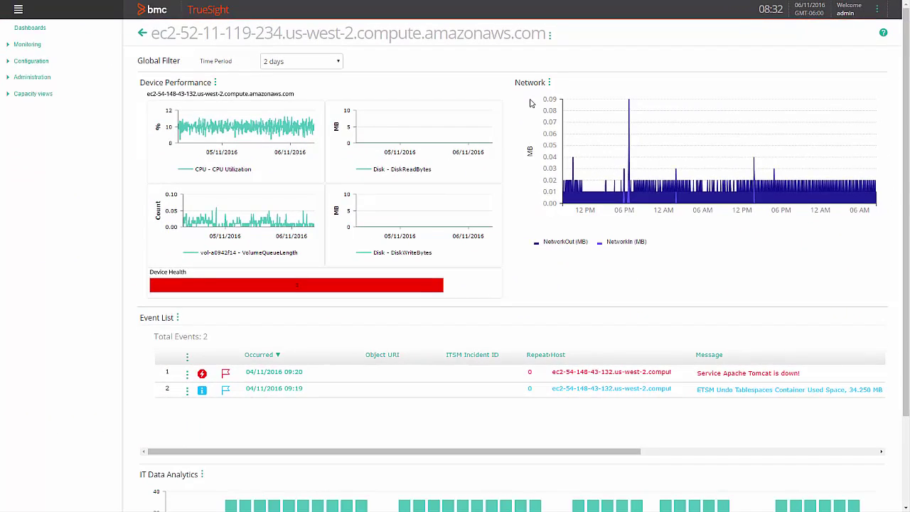
pyautogui.scroll(-2, 906, 181)
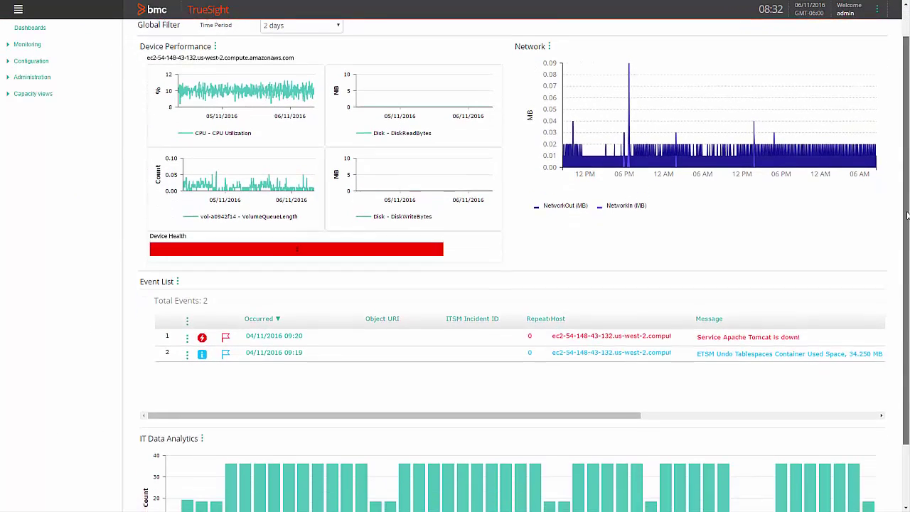
pyautogui.scroll(-1, 906, 272)
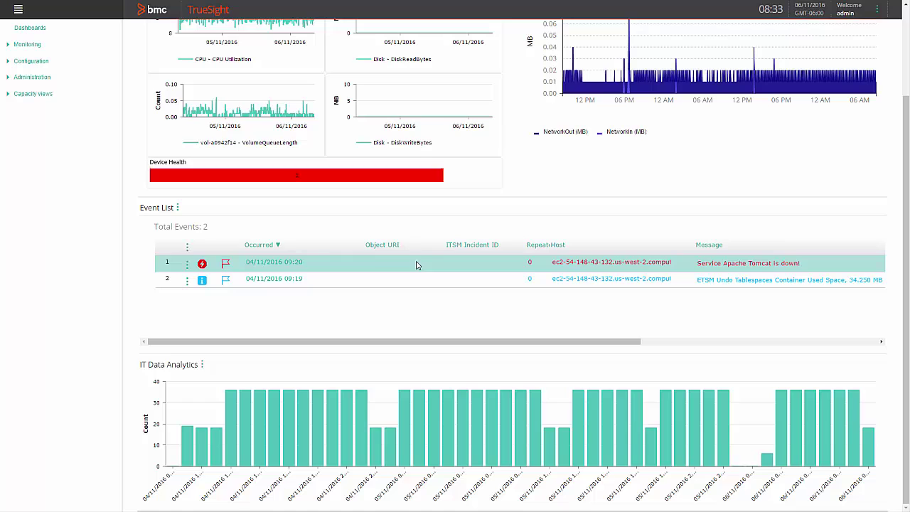
pyautogui.click(187, 267)
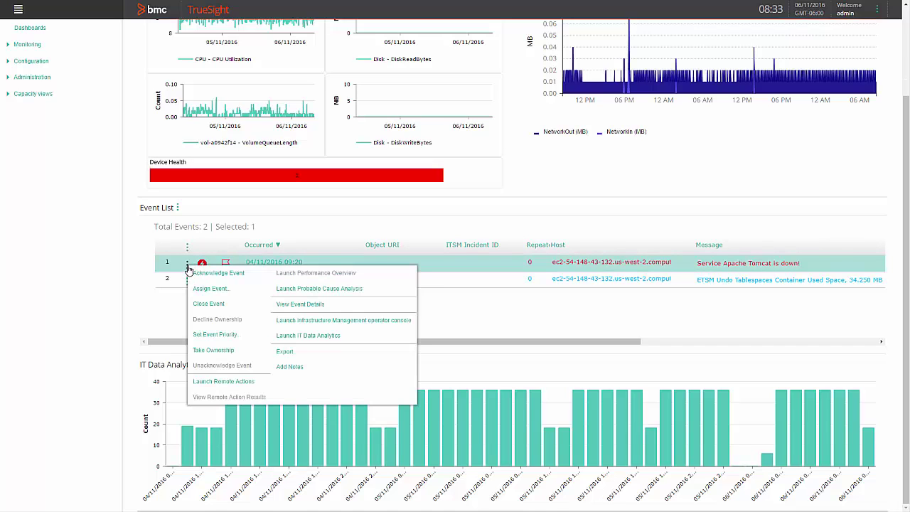
pyautogui.click(229, 383)
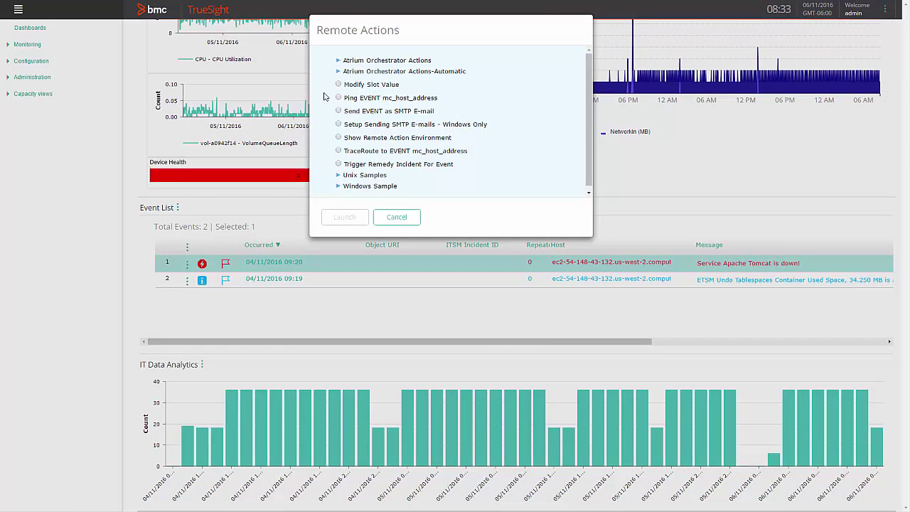
pyautogui.click(342, 61)
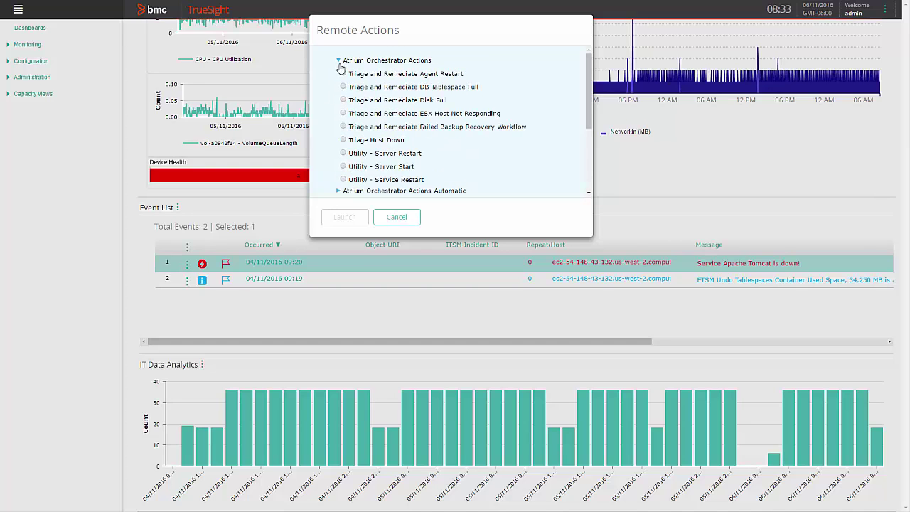
pyautogui.click(343, 179)
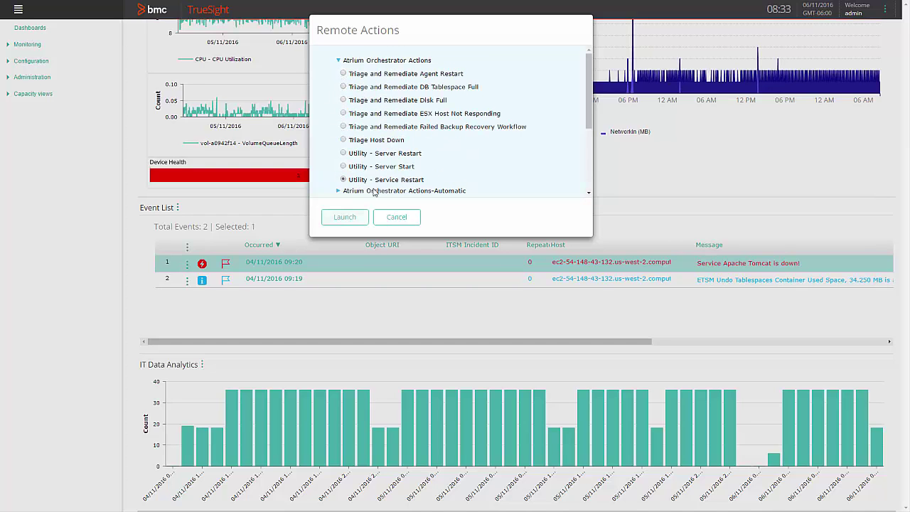
pyautogui.click(402, 218)
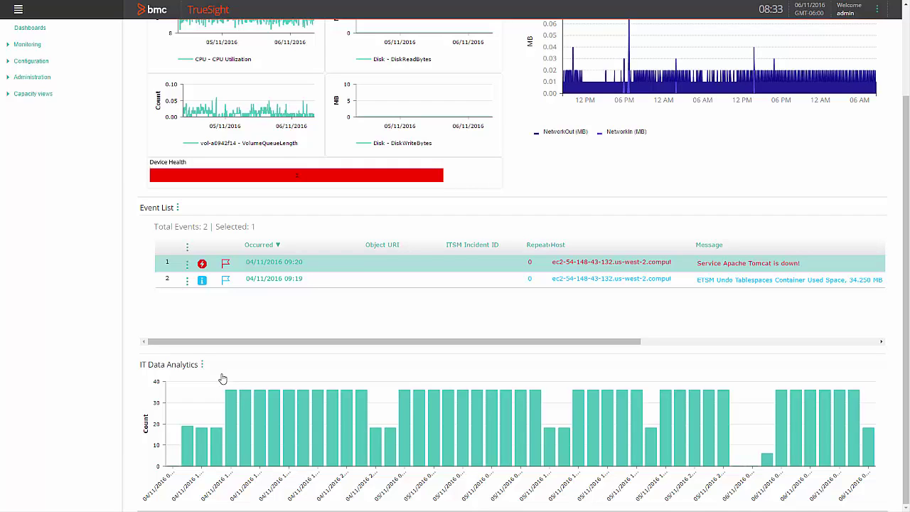
pyautogui.moveTo(412, 426)
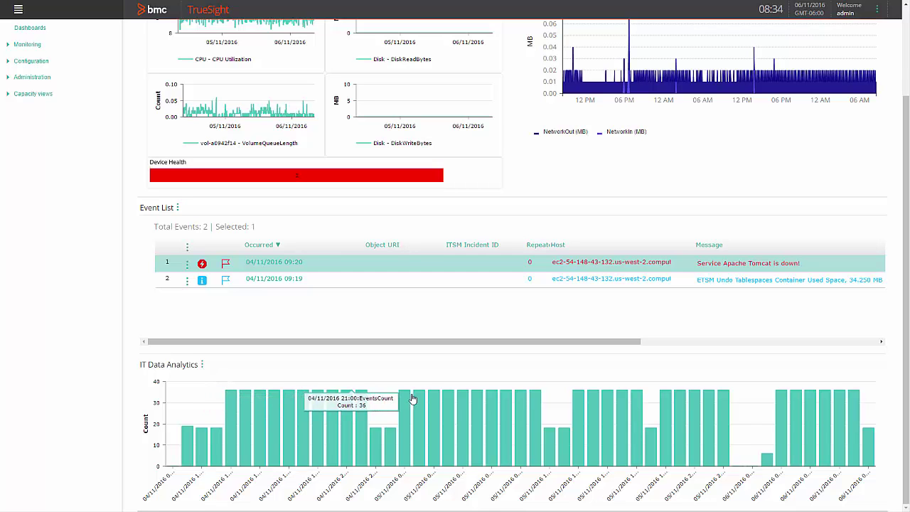
# Drill into the last IT Data Analytics bar to see the EC2 host's 1,465 log results
pyautogui.click(870, 441)
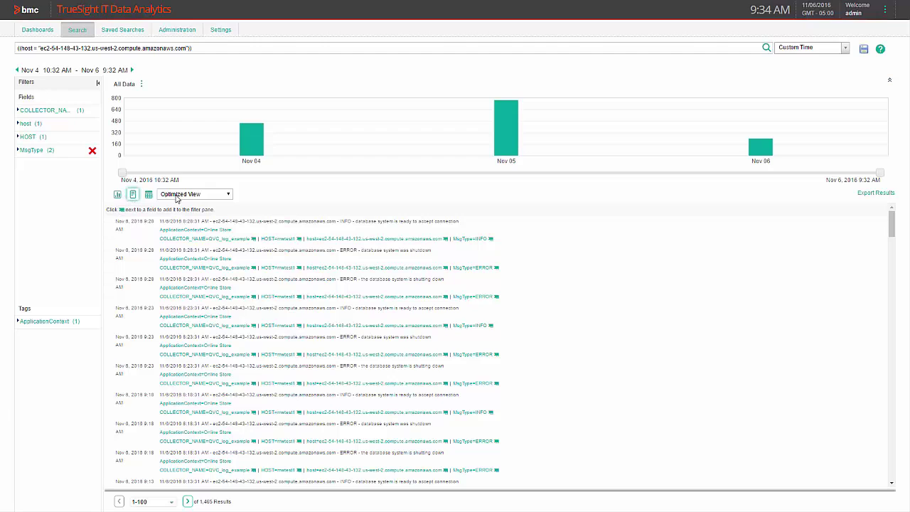
# Apply Coalesce Data from the All Data options to group similar log entries
pyautogui.click(141, 85)
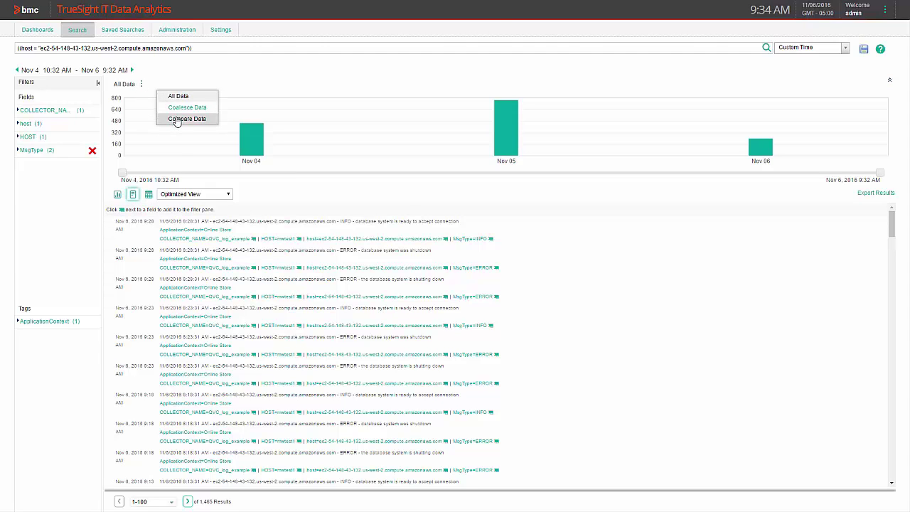
pyautogui.click(176, 108)
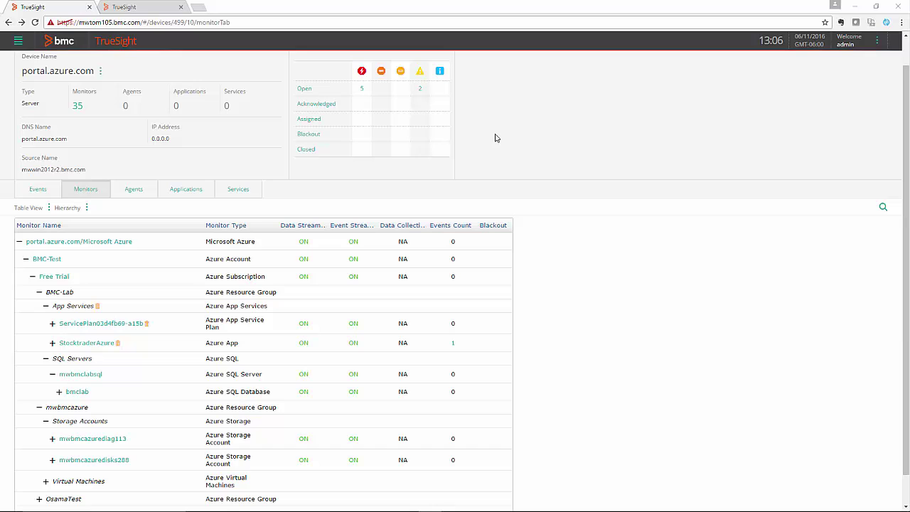
# Switch to the other TrueSight tab showing the Microsoft Azure dashboard
pyautogui.click(160, 7)
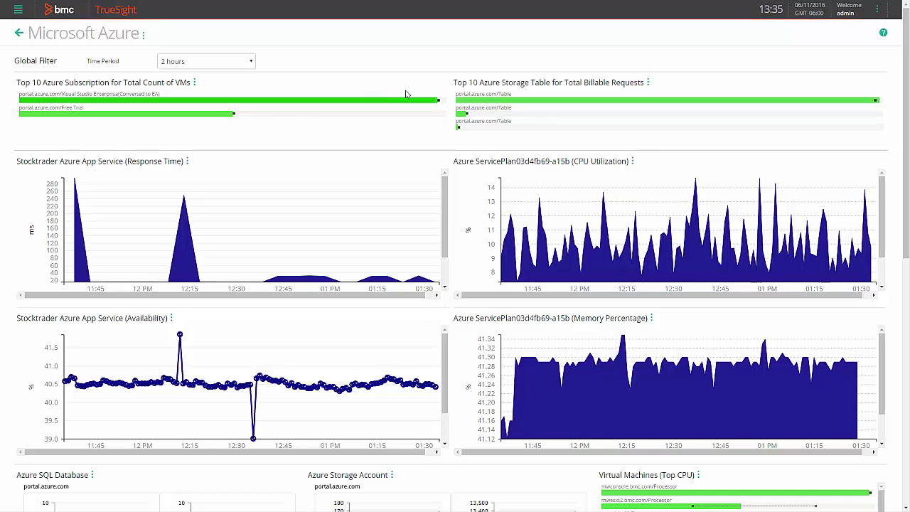
# Scroll the Azure dashboard down to the SQL, storage, VM panels and four-event Event List
pyautogui.moveTo(455, 82); pyautogui.dragTo(458, 80)
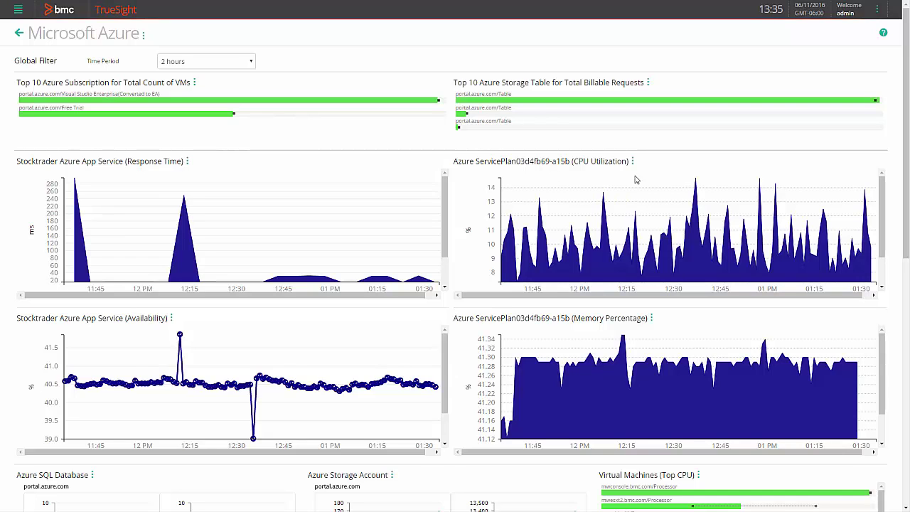
pyautogui.moveTo(905, 177); pyautogui.dragTo(907, 390)
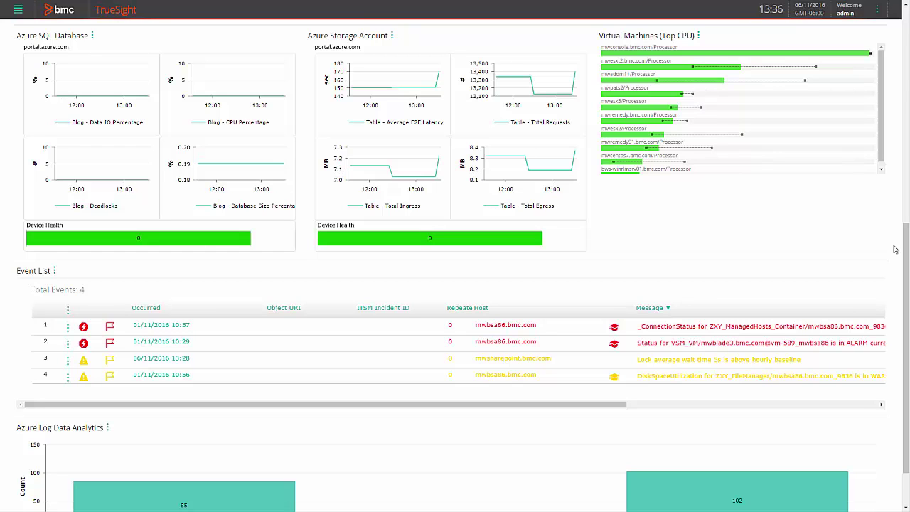
# Select the first critical ConnectionStatus Azure event and show its available actions
pyautogui.scroll(-2, 906, 270)
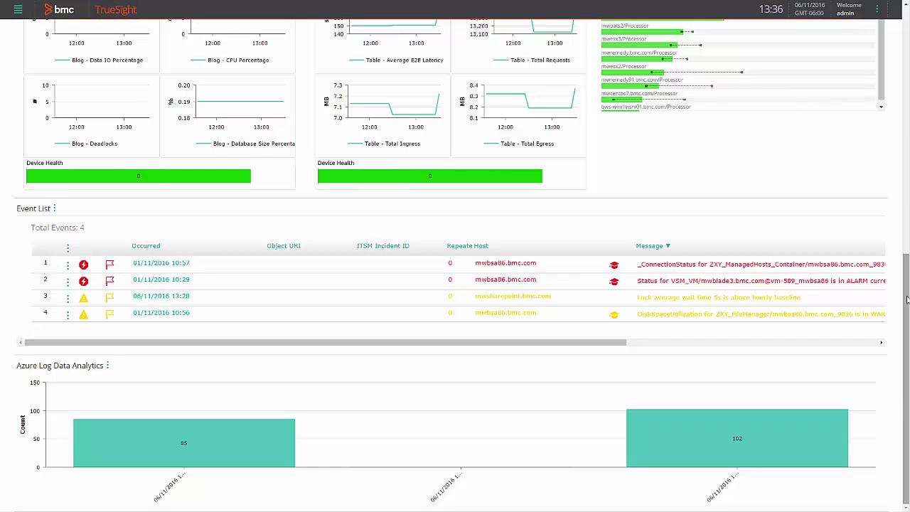
pyautogui.click(69, 266)
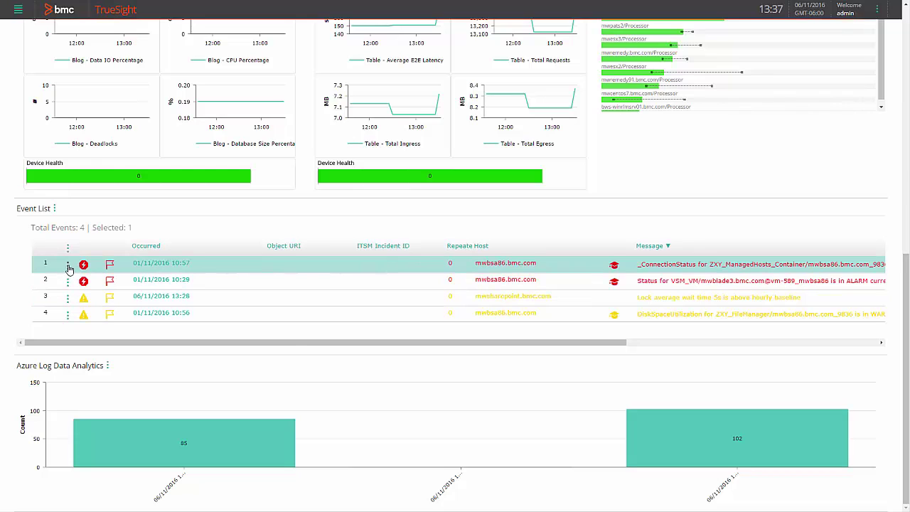
pyautogui.click(69, 266)
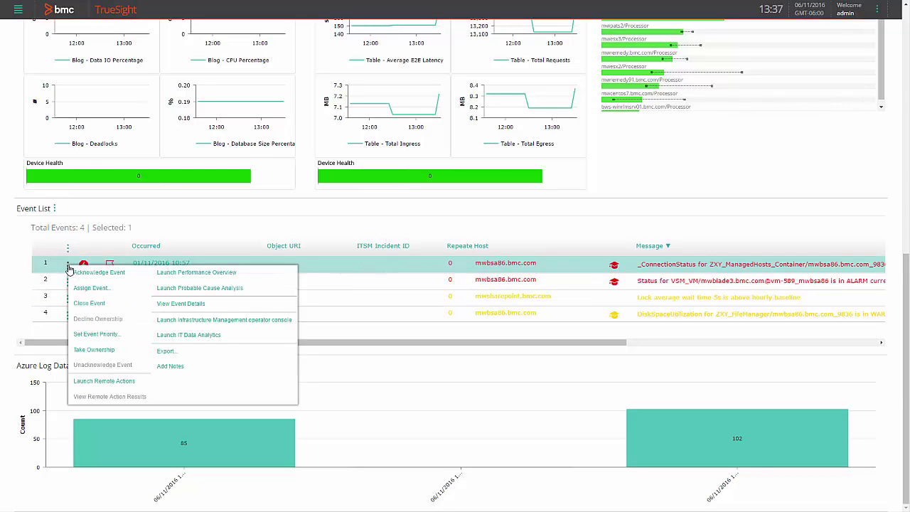